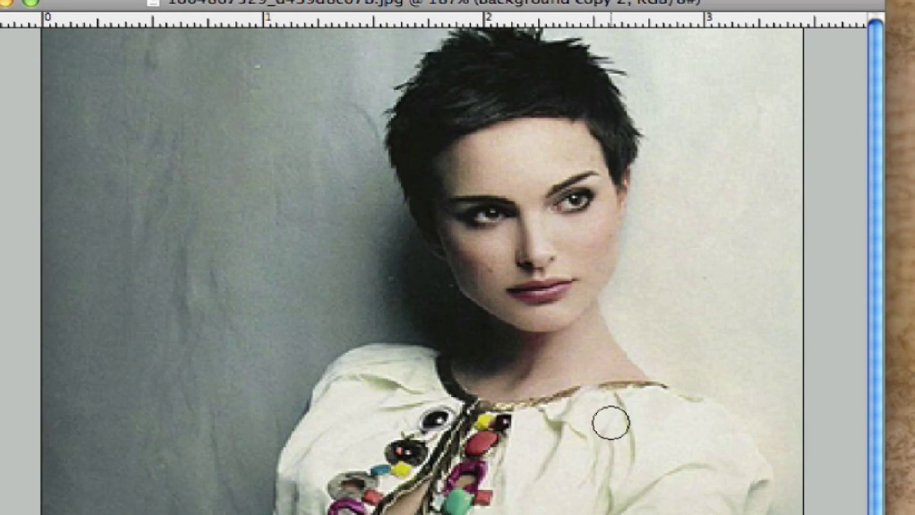
scroll(612, 423, down, 5)
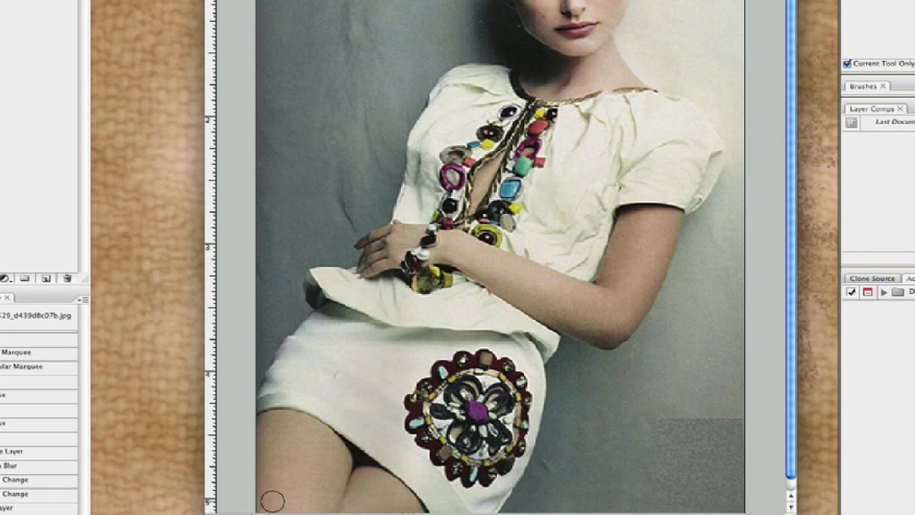
Start cloning grey wall texture over the lower-left edge beside the left leg
drag(273, 501, 270, 488)
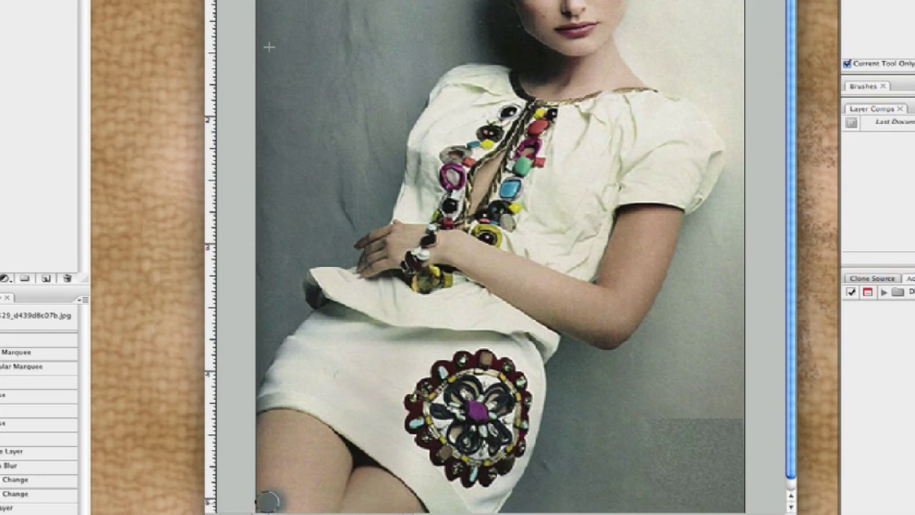
Clone wall texture over the left thigh, knee and lower leg area
drag(271, 489, 298, 474)
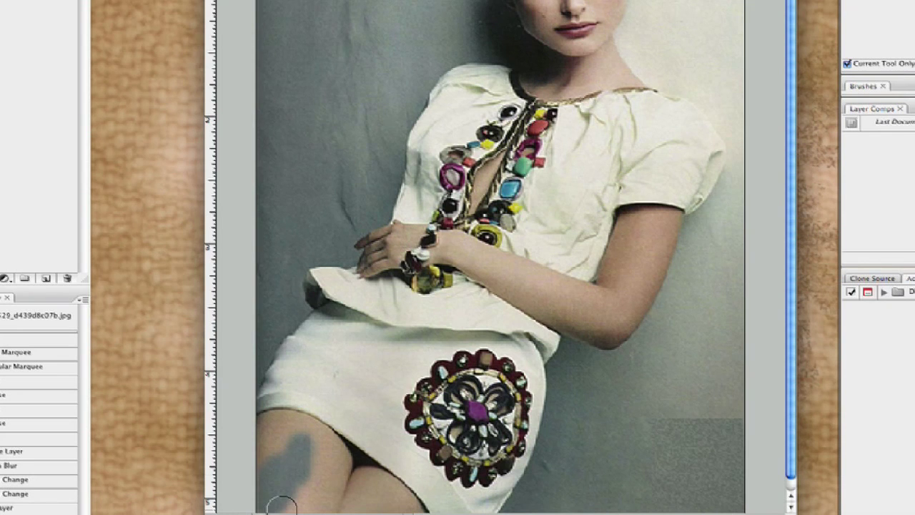
mouse_move(272, 500)
mouse_down()
mouse_move(345, 501)
mouse_move(337, 487)
mouse_move(300, 479)
mouse_move(322, 462)
mouse_move(273, 455)
mouse_move(271, 432)
mouse_move(282, 429)
mouse_move(275, 426)
mouse_move(309, 437)
mouse_move(366, 497)
mouse_move(362, 482)
mouse_move(390, 493)
mouse_move(376, 486)
mouse_up()
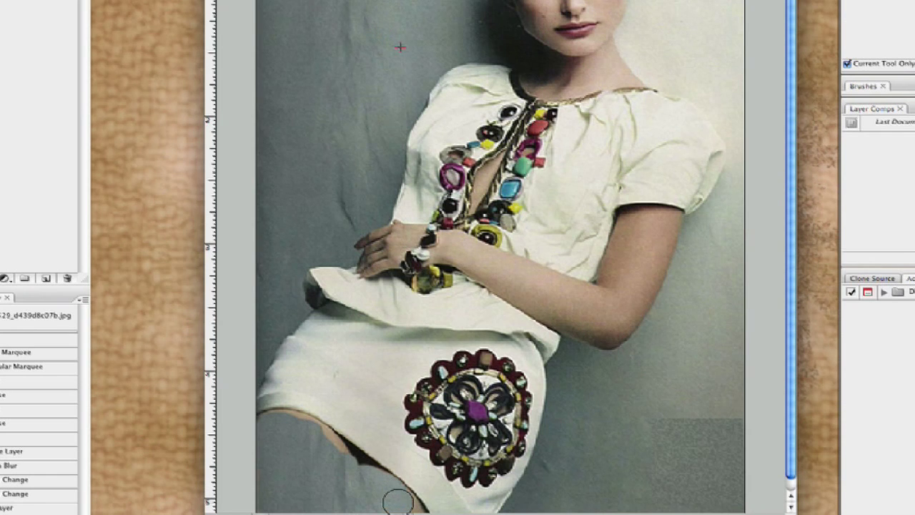
mouse_move(398, 501)
mouse_down()
mouse_move(405, 508)
mouse_move(390, 506)
mouse_up()
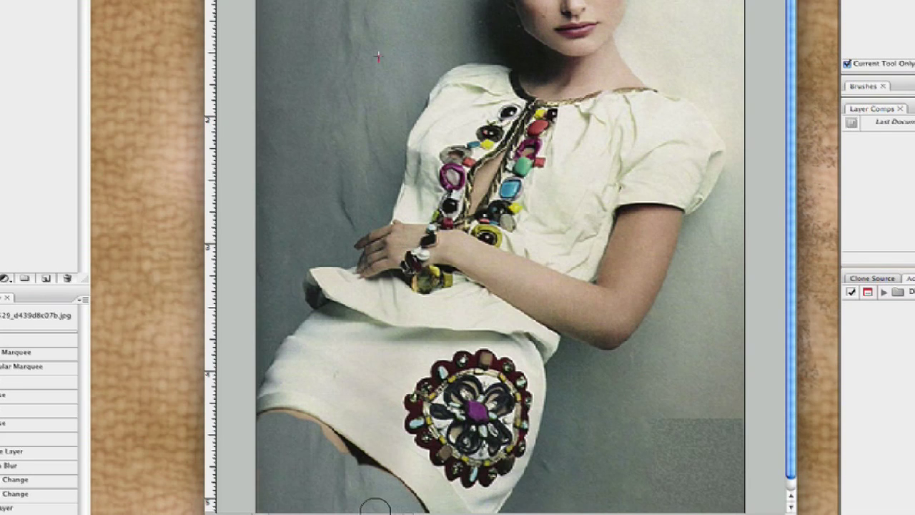